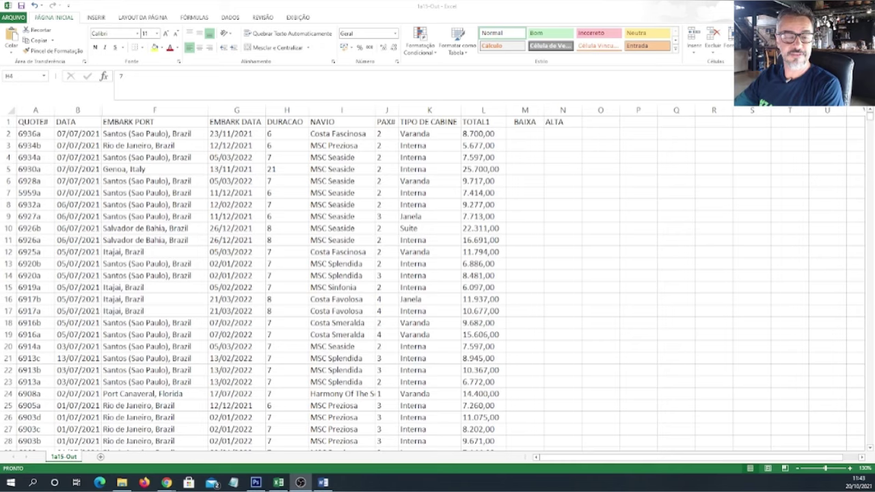
left_click(473, 72)
left_click(418, 157)
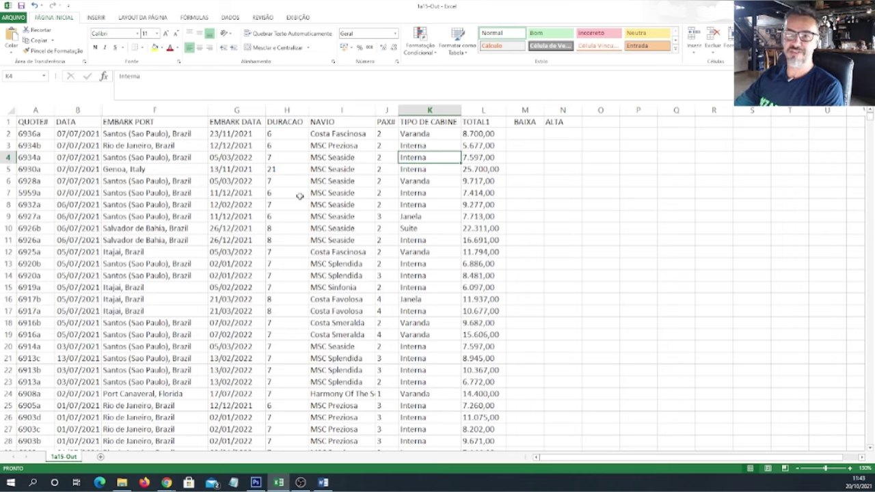
left_click(132, 180)
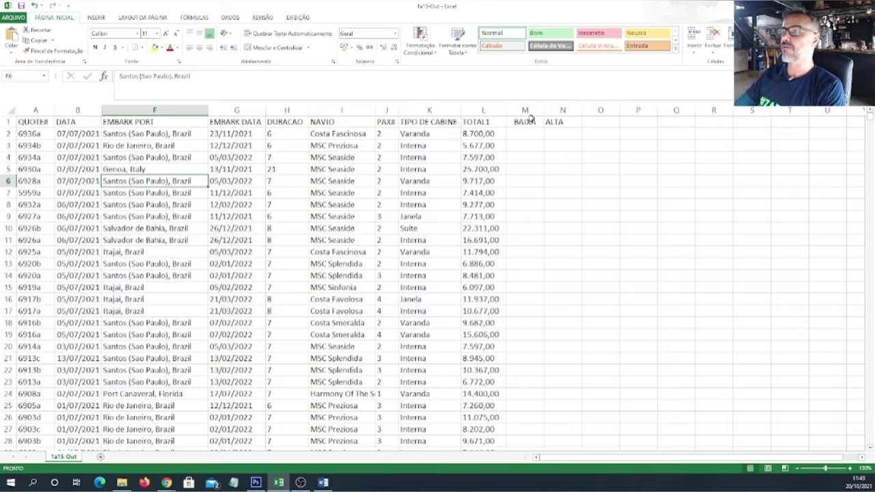
Select the whole sheet and turn on filtering for its header row.
left_click(10, 110)
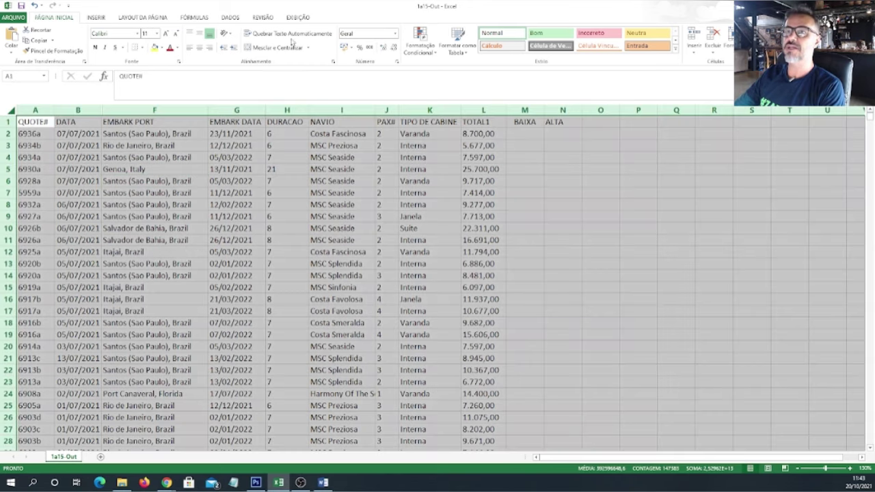
left_click(231, 18)
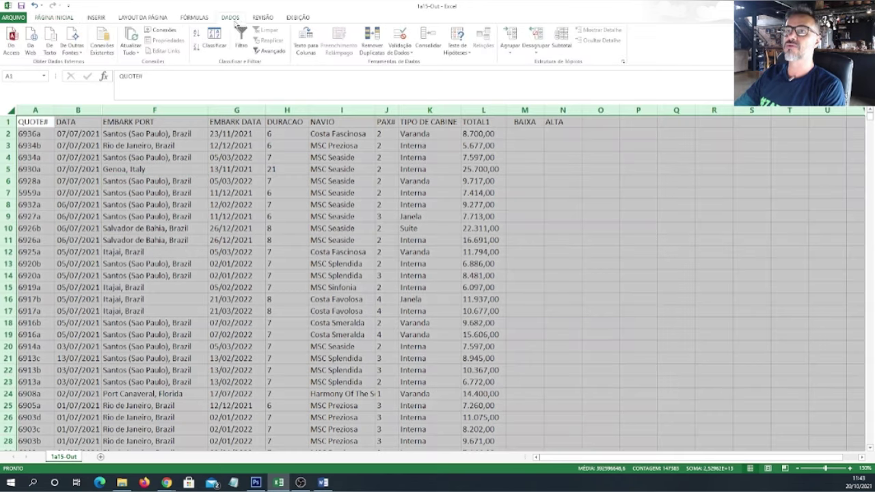
left_click(242, 39)
left_click(342, 146)
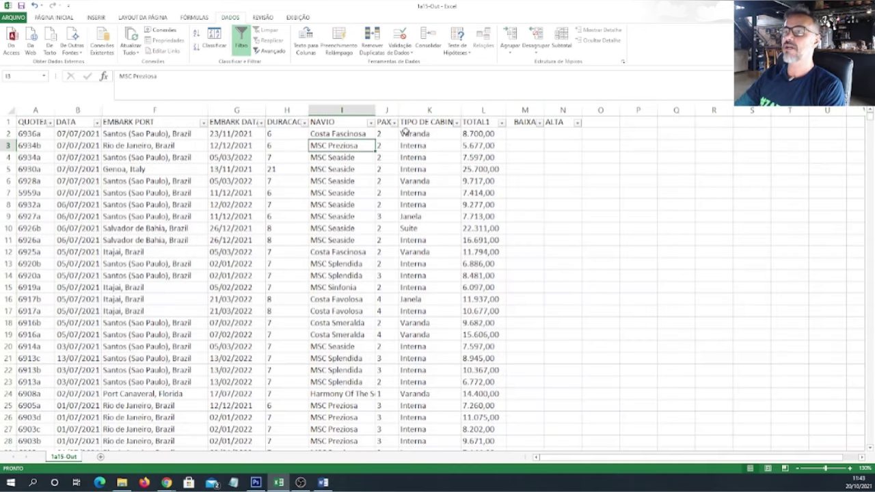
Filter the BAIXA column to show only the rows marked x.
left_click(540, 122)
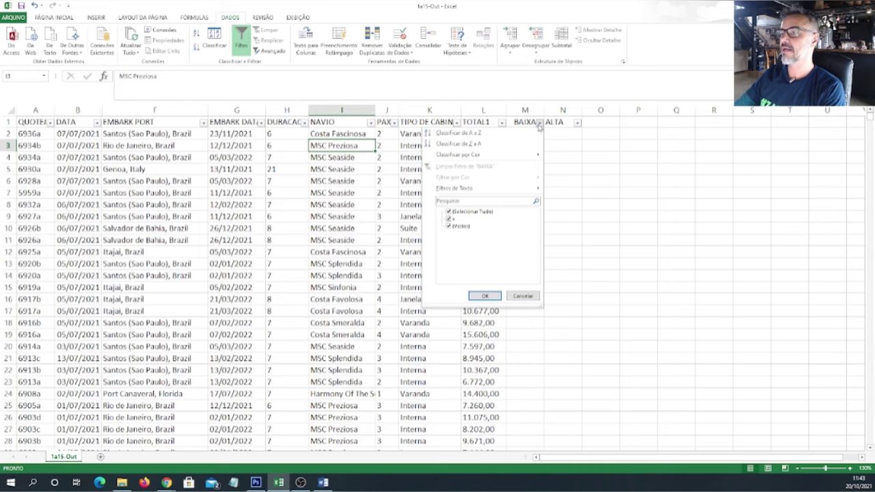
left_click(449, 212)
left_click(449, 219)
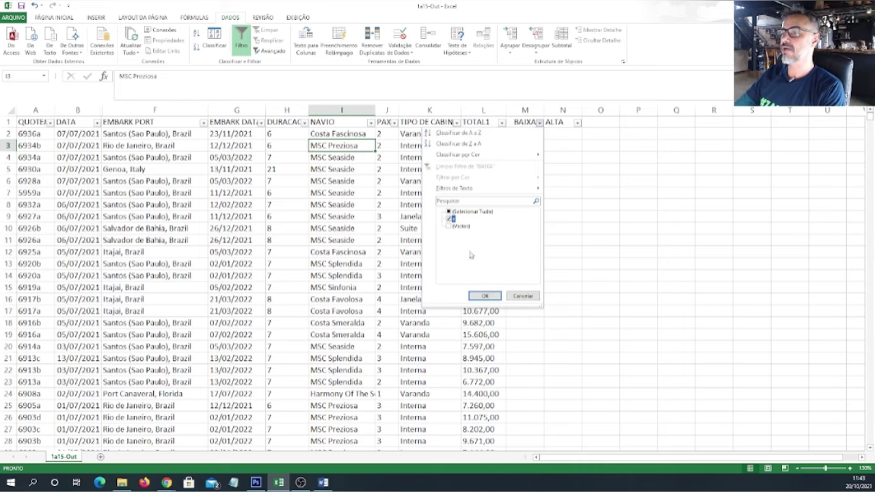
left_click(484, 296)
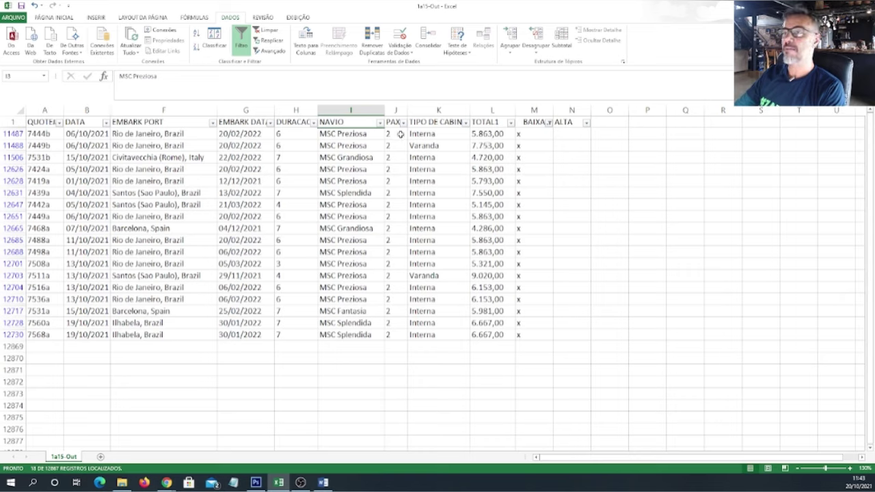
Restrict the TIPO DE CABINE filter to Interna and review the remaining TOTAL1 prices, including the two Ilhabela departures.
left_click(465, 123)
left_click(387, 225)
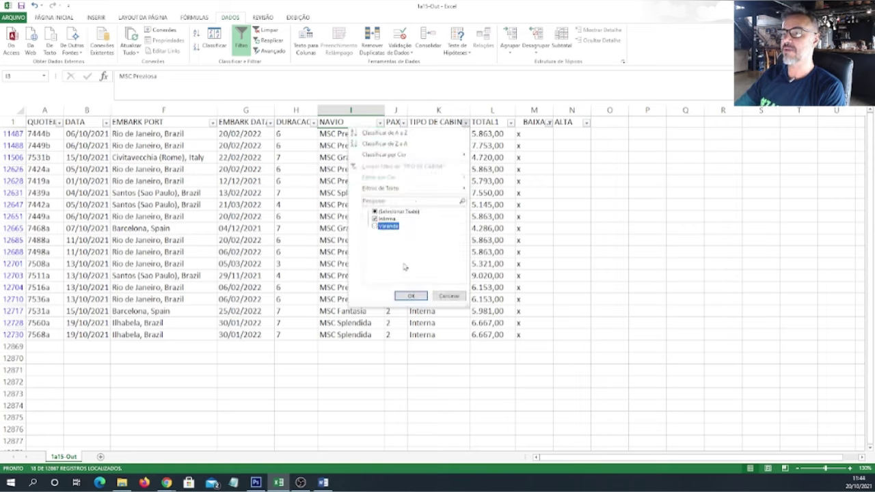
left_click(413, 296)
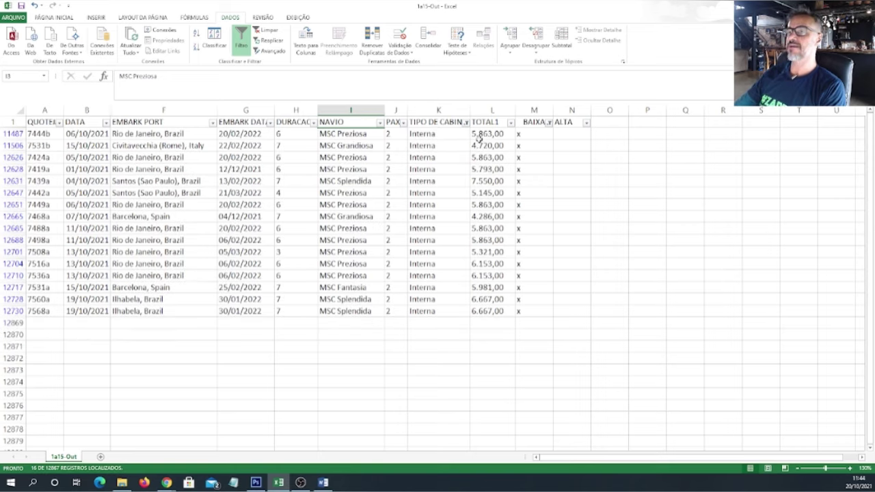
left_click_drag(478, 134, 491, 313)
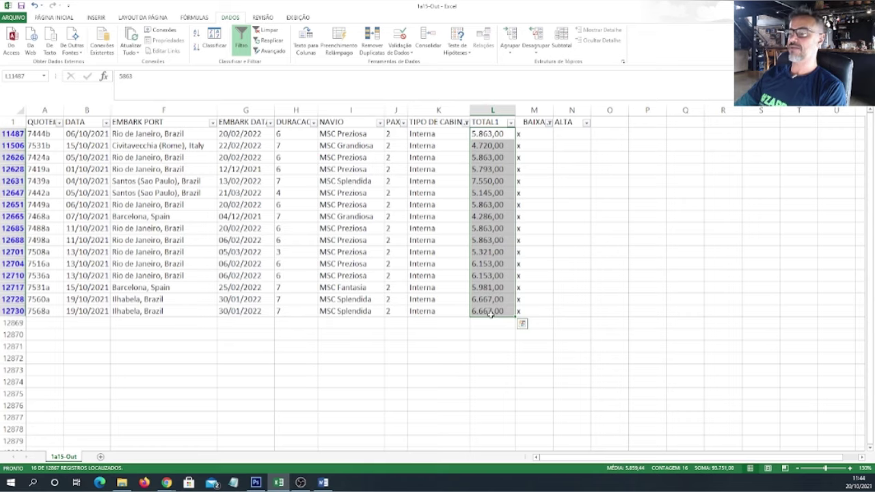
left_click(385, 229)
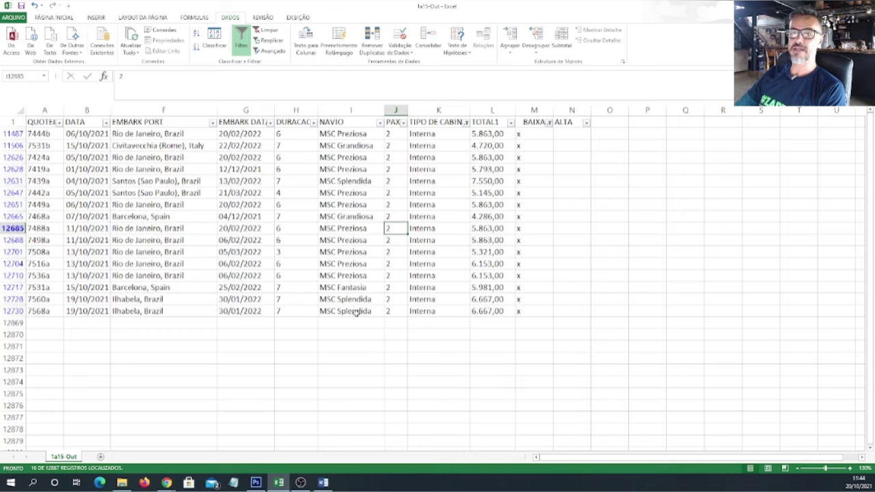
left_click_drag(181, 298, 182, 311)
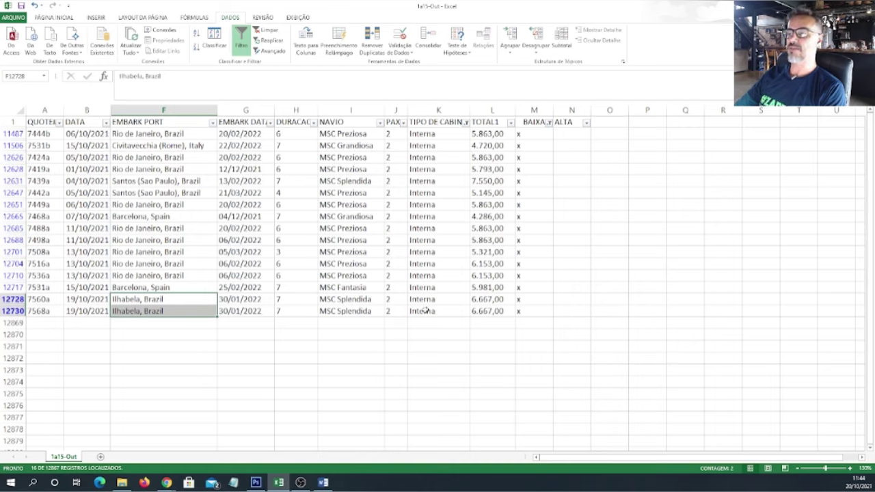
left_click(484, 146)
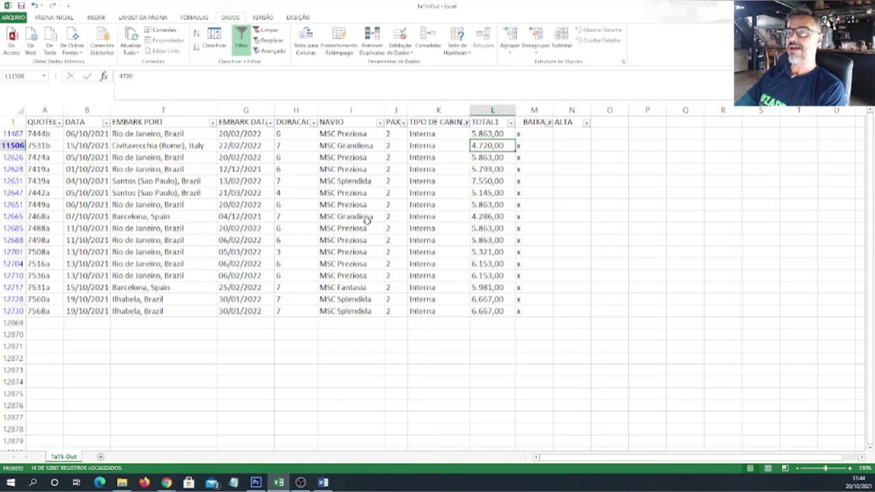
left_click_drag(497, 228, 500, 276)
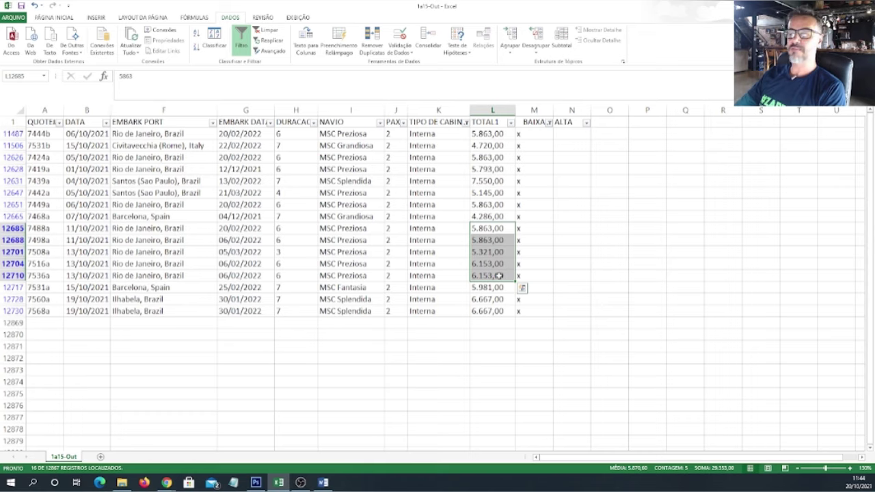
left_click(399, 263)
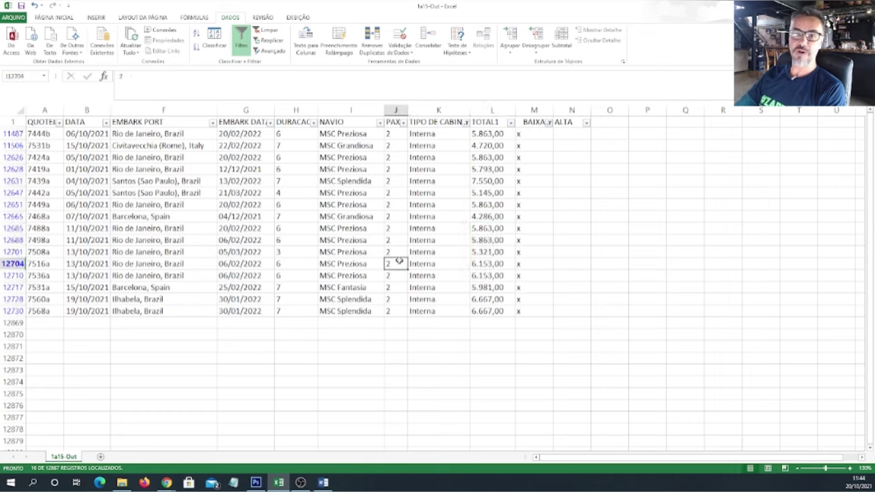
Switch the TIPO DE CABINE filter from Interna to Varanda and check the TOTAL1 price of the Rio de Janeiro quote.
left_click(465, 122)
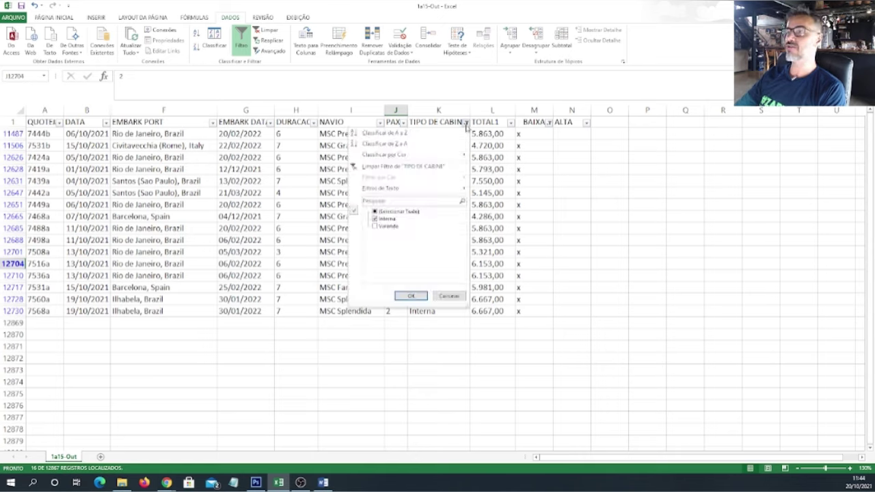
left_click(392, 219)
left_click(387, 227)
left_click(411, 296)
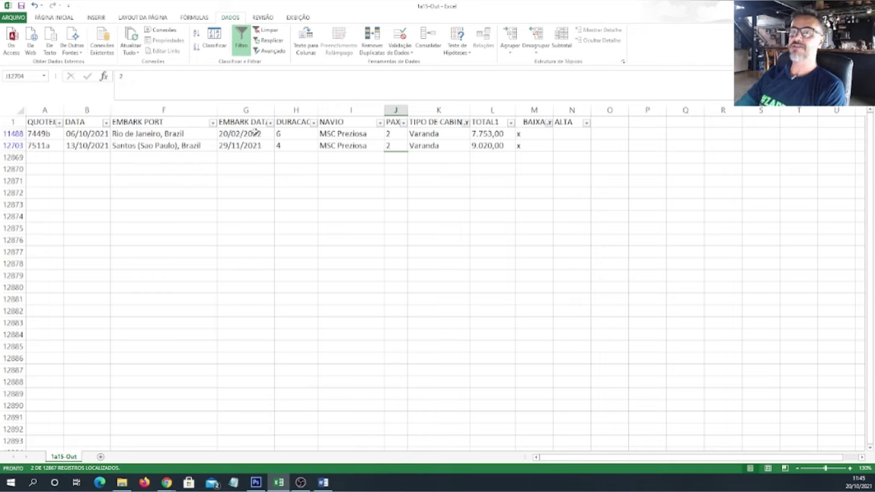
left_click(487, 135)
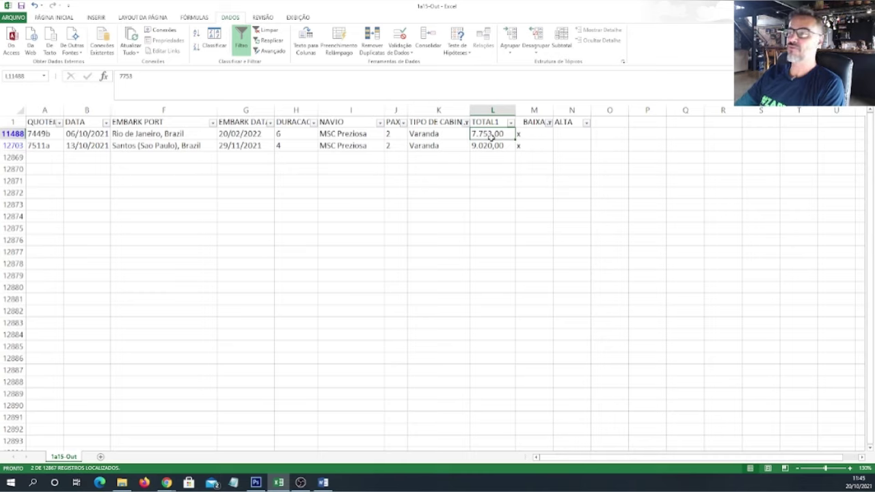
left_click(549, 123)
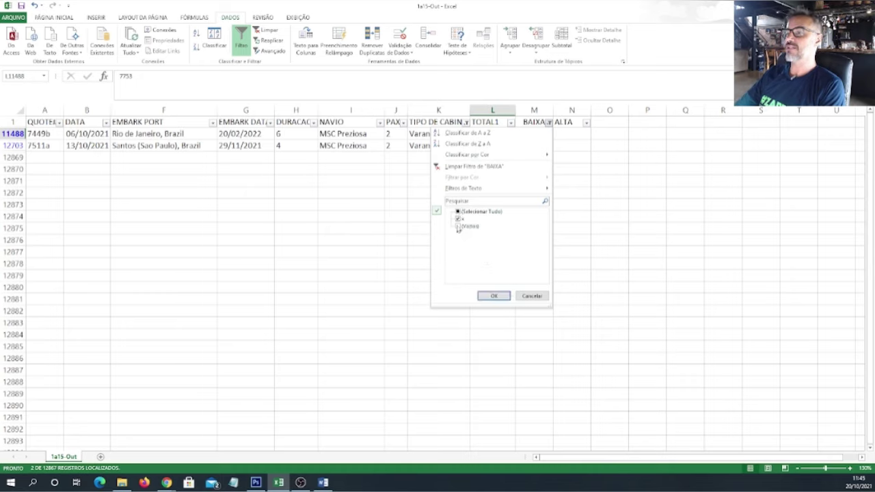
left_click(494, 296)
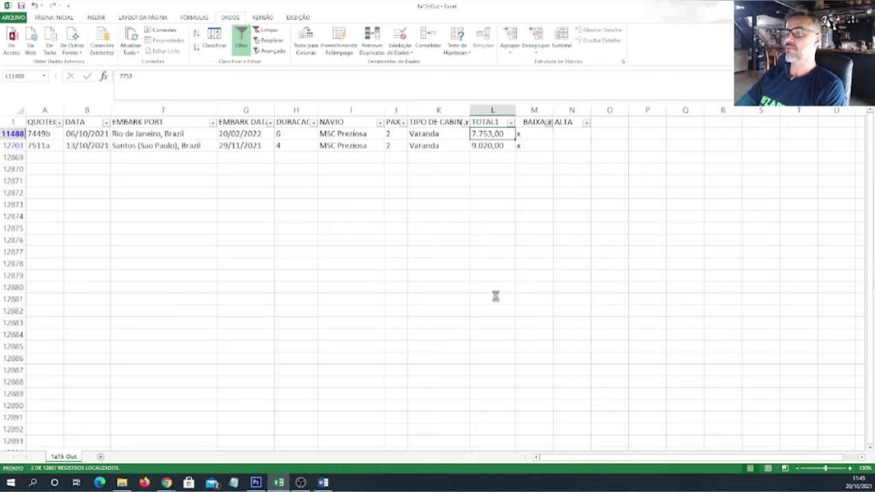
left_click(403, 123)
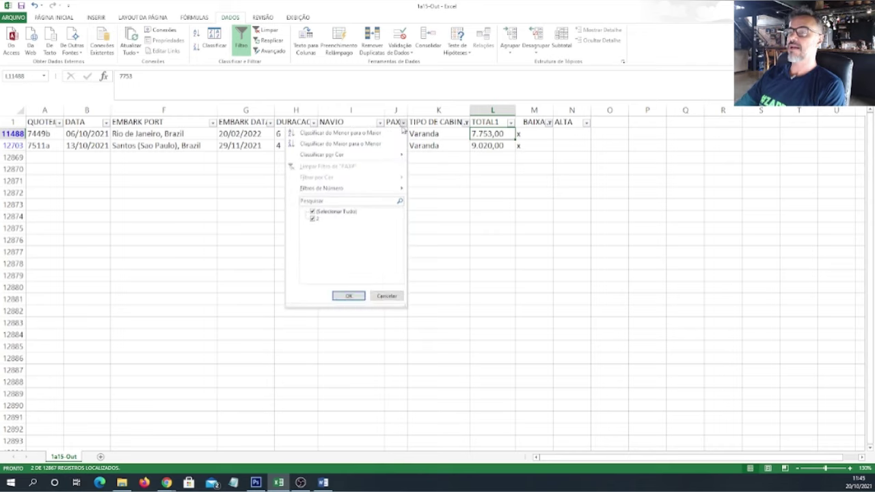
left_click(425, 203)
Reselect all values in the TIPO DE CABINE and BAIXA filters to restore the full quote list.
left_click(465, 123)
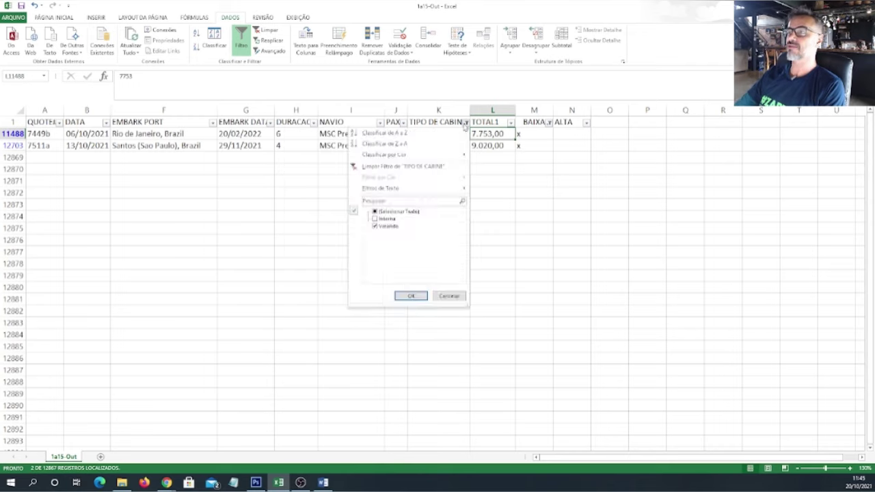
left_click(402, 294)
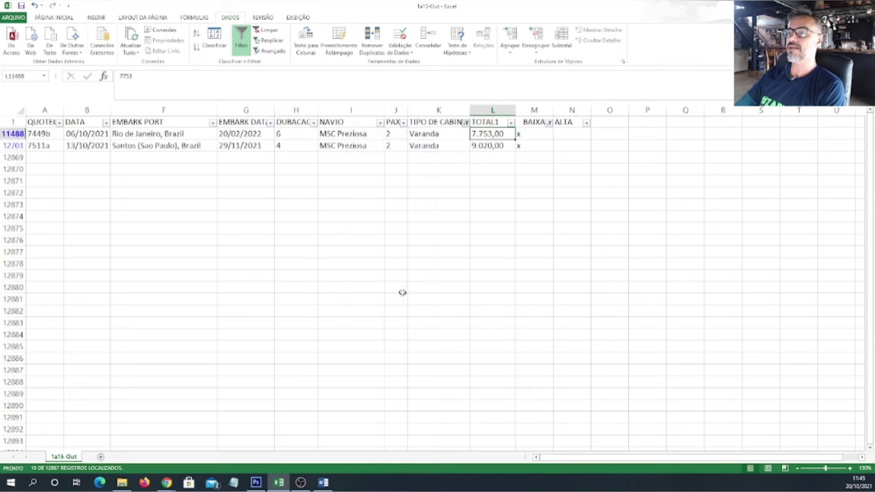
key("ctrl+z")
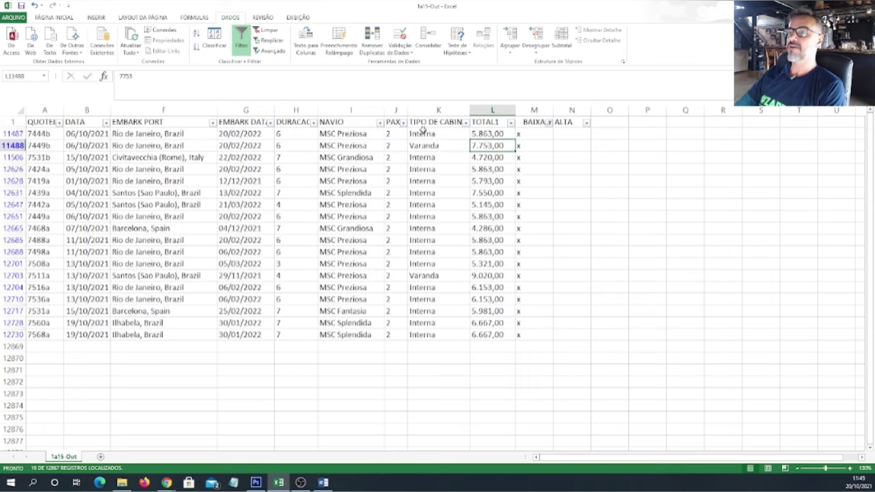
left_click(549, 123)
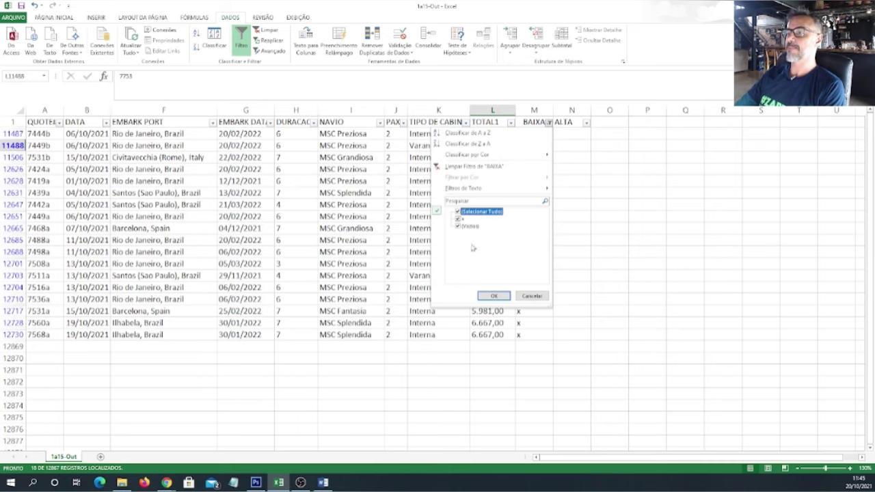
left_click(493, 295)
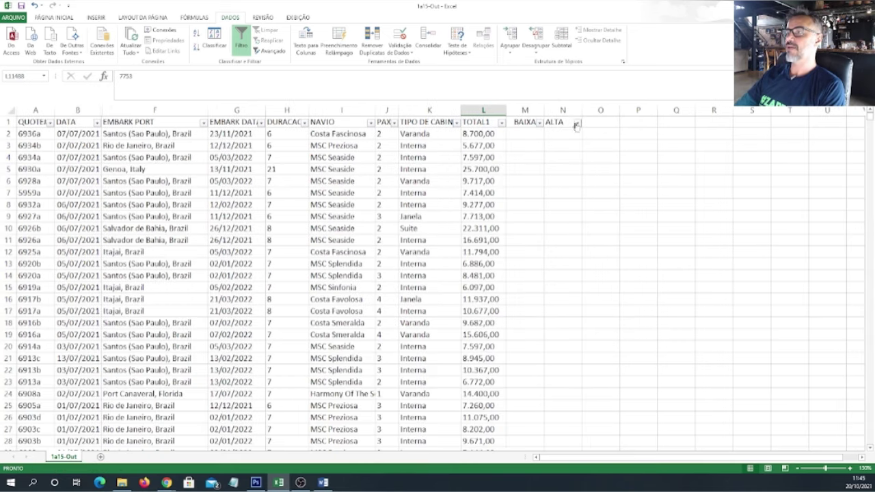
Filter the ALTA column to NATAL and highlight the MSC Seaside prices, then the four-passenger Costa Smeralda quote.
left_click(577, 123)
left_click(486, 212)
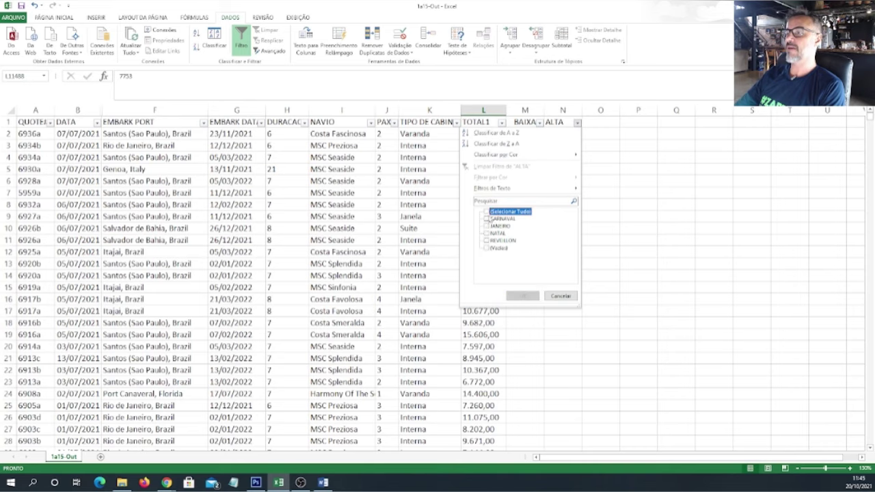
left_click(486, 234)
left_click(518, 296)
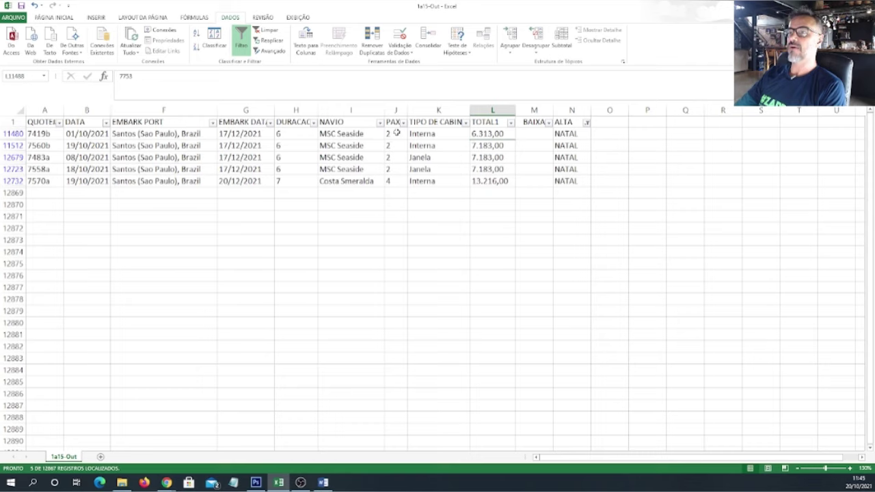
left_click_drag(484, 169, 482, 136)
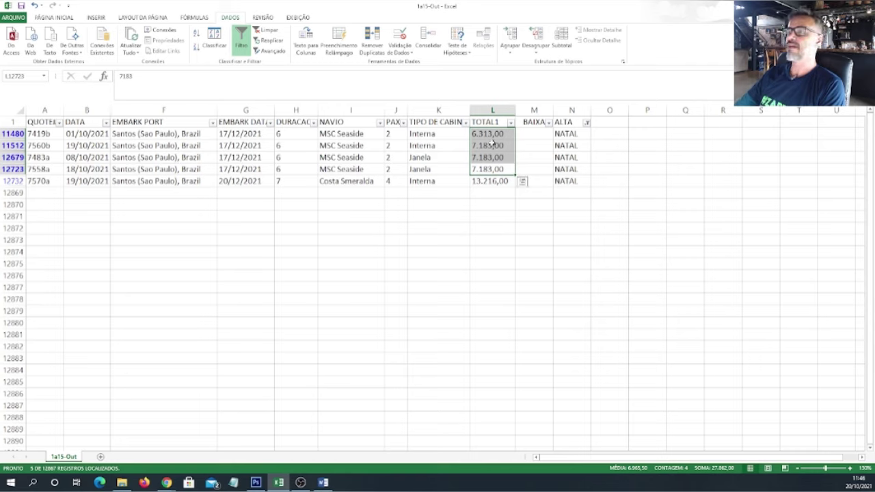
left_click_drag(388, 182, 488, 180)
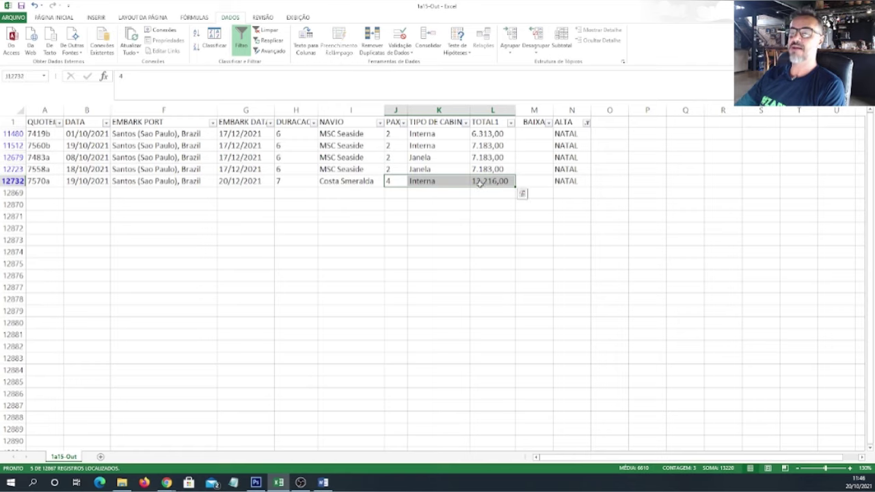
left_click_drag(345, 181, 495, 180)
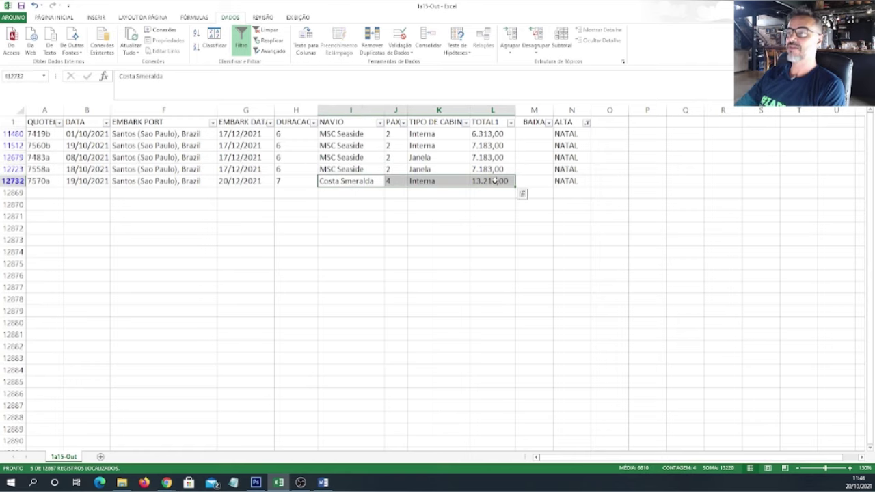
Change the ALTA filter from NATAL to REVEILLON and highlight the passengers, cabin type and total of the first two quotes.
left_click(587, 124)
left_click(496, 233)
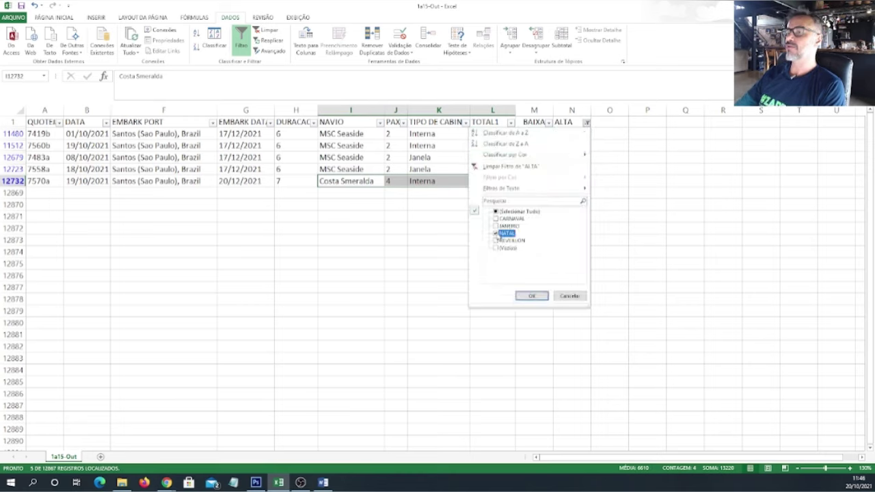
left_click(496, 240)
left_click(532, 296)
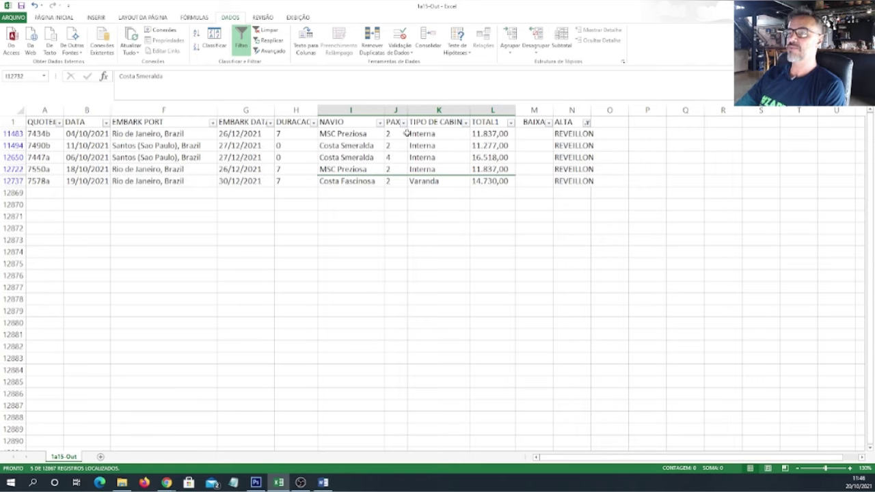
left_click_drag(406, 134, 486, 146)
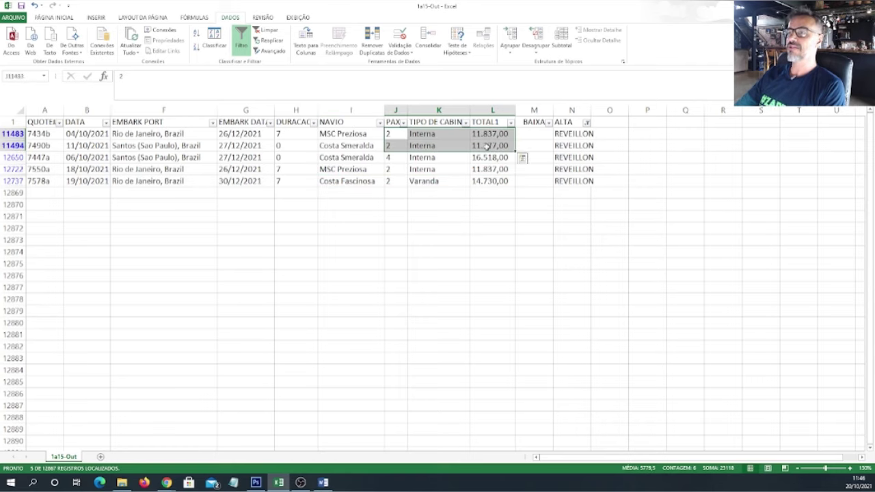